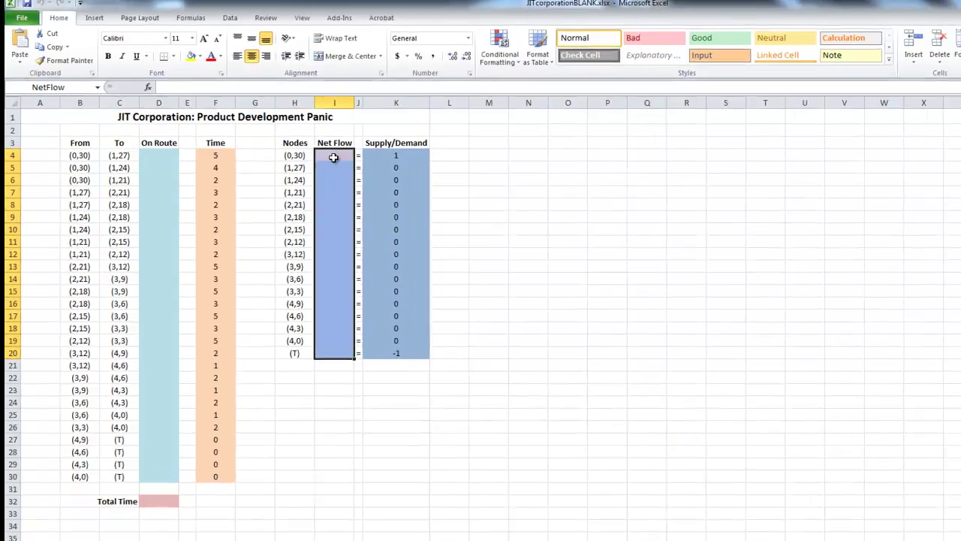
# Step: Begin the Net Flow formula for node (0,30) in cell I4 with =sumif(From,H4,Onroute)
pyautogui.click(324, 157)
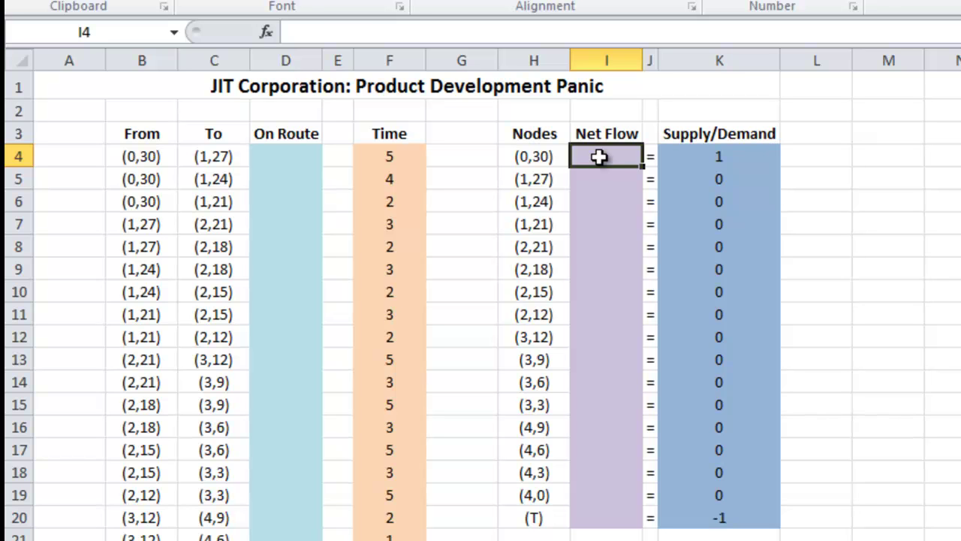
pyautogui.click(338, 23)
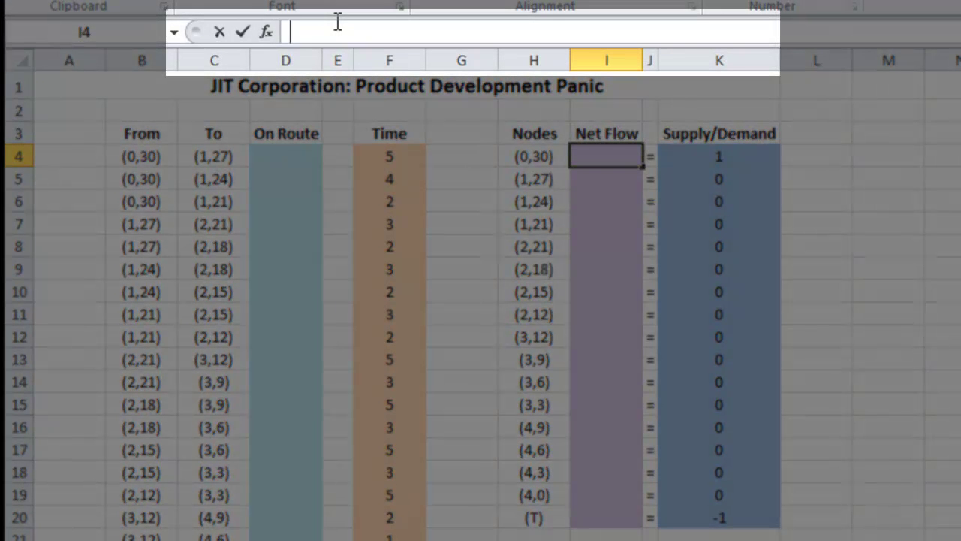
pyautogui.write('=sumif(')
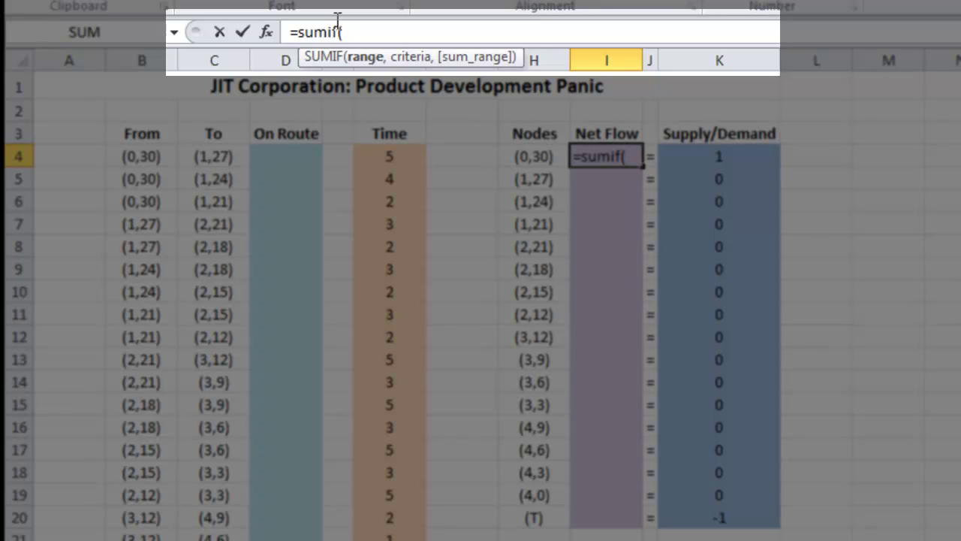
pyautogui.write('From')
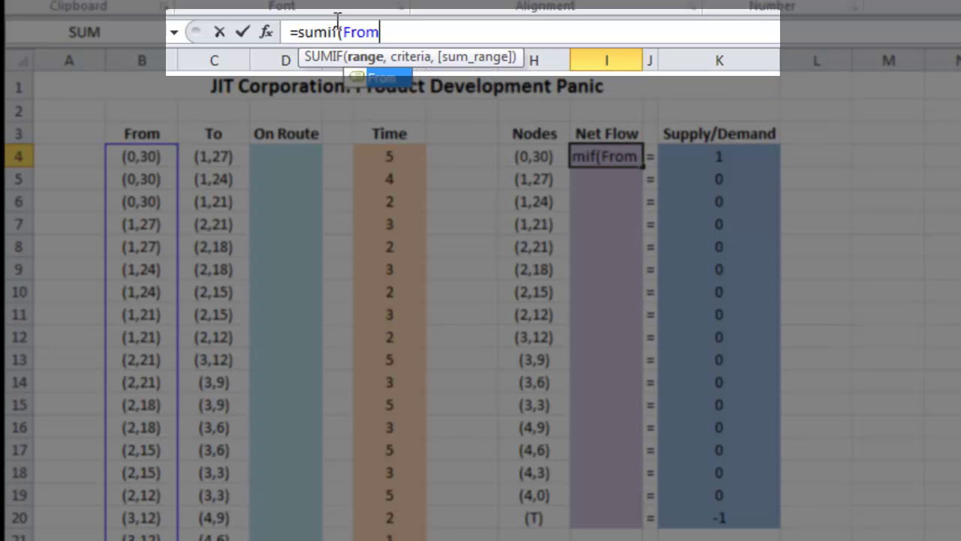
pyautogui.write(',H')
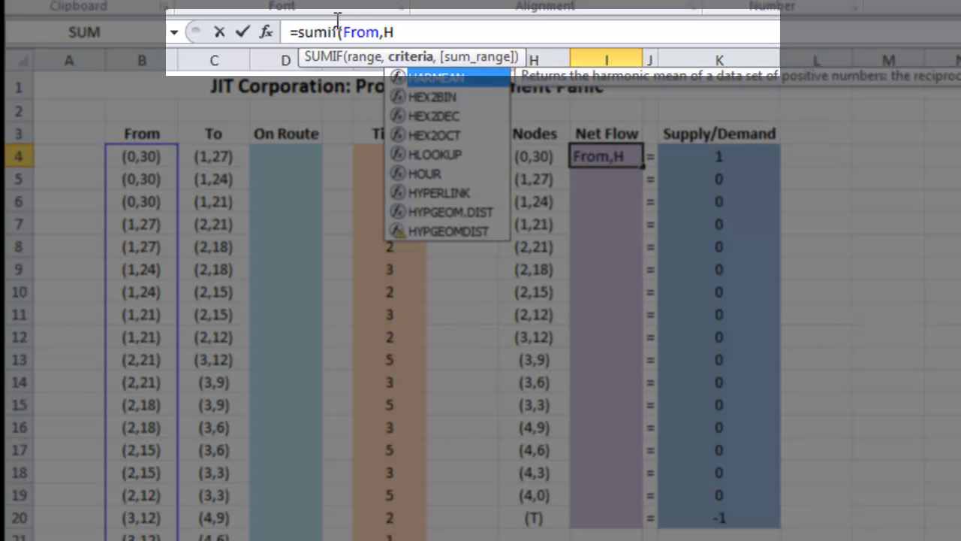
pyautogui.write('On')
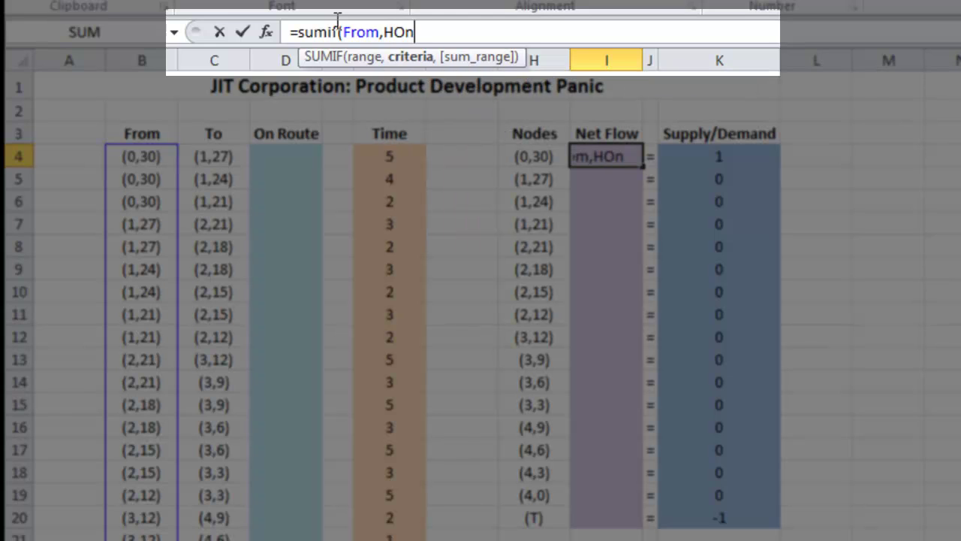
pyautogui.write('route')
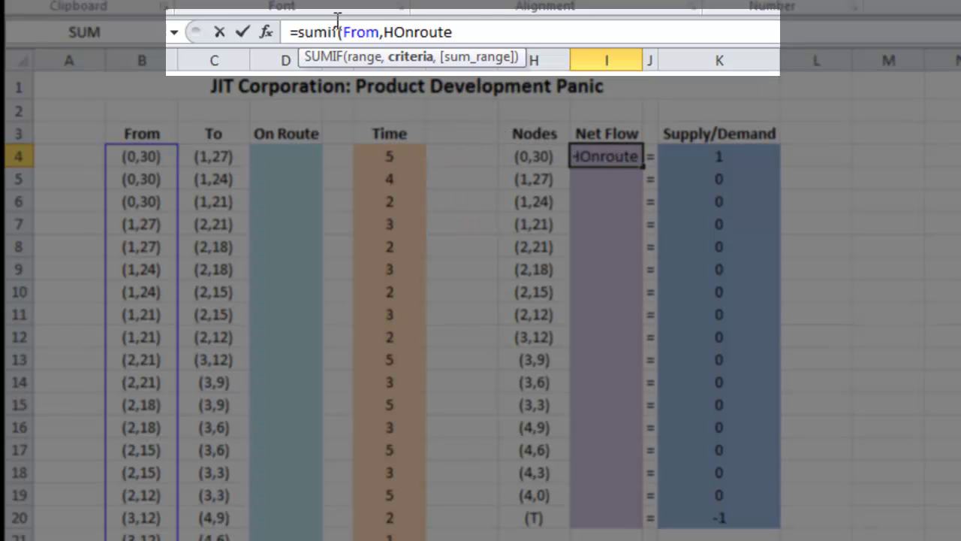
pyautogui.press('Left')
pyautogui.press('Left')
pyautogui.press('Left')
pyautogui.press('Left')
pyautogui.press('Left')
pyautogui.press('Left')
pyautogui.press('Left')
pyautogui.press('Left')
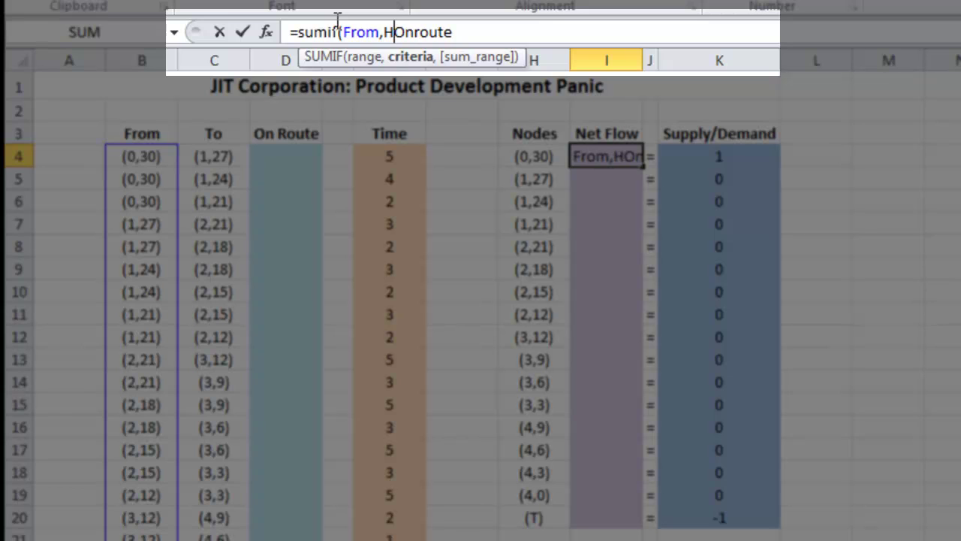
pyautogui.press('Right')
pyautogui.write('4')
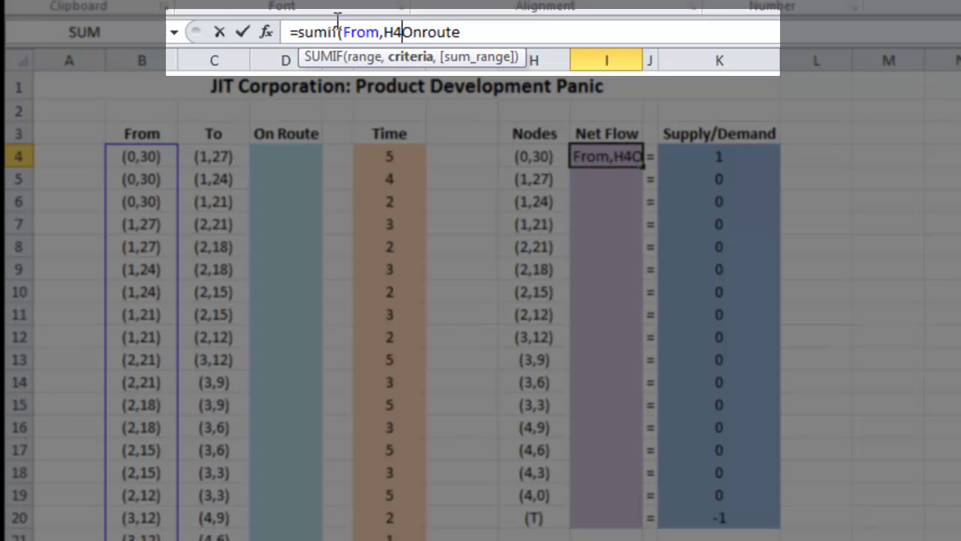
pyautogui.press('Right')
pyautogui.press('Right')
pyautogui.press('Left')
pyautogui.press('Left')
pyautogui.write(',')
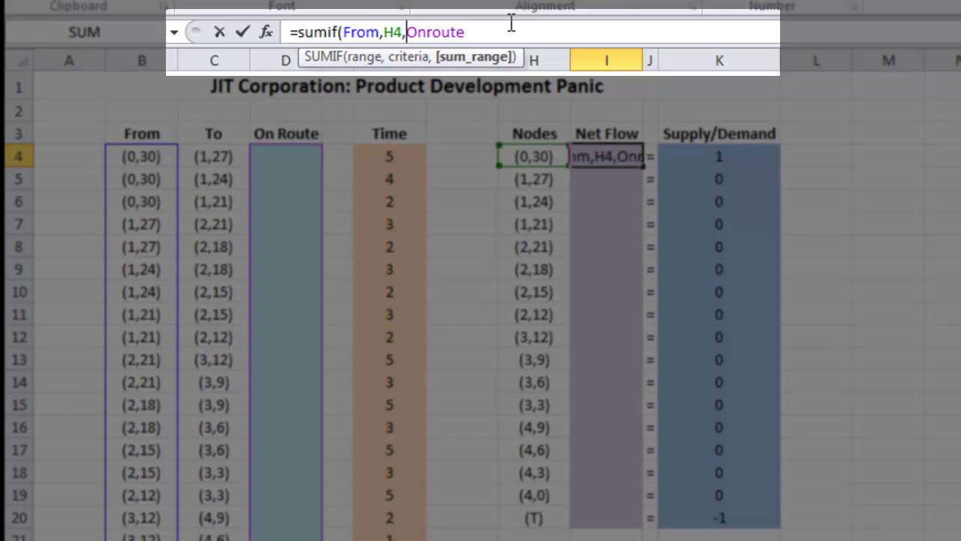
pyautogui.write(')')
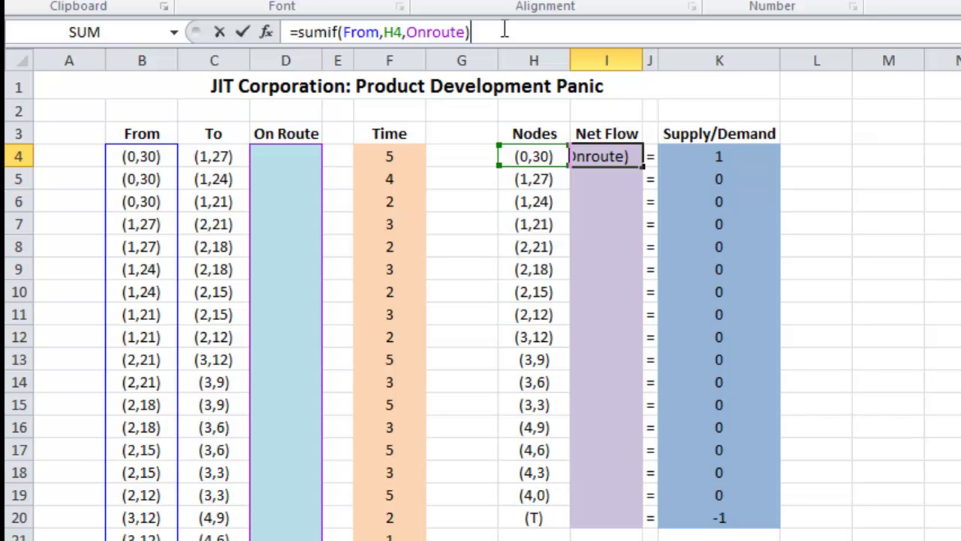
# Step: Complete the formula in I4 by subtracting sumif(To,H4,OnRoute) and enter it
pyautogui.write('-sum(')
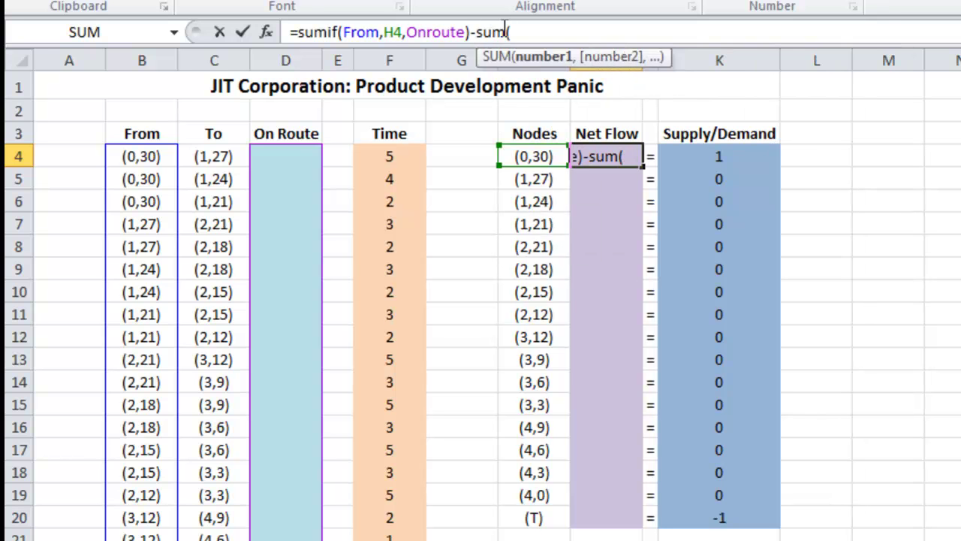
pyautogui.press('BackSpace')
pyautogui.write('if(')
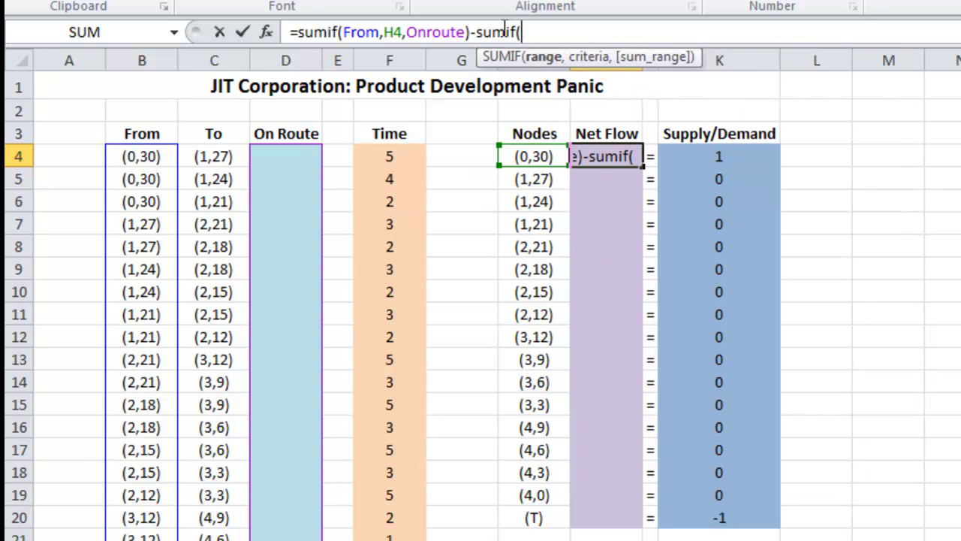
pyautogui.write('To,H4')
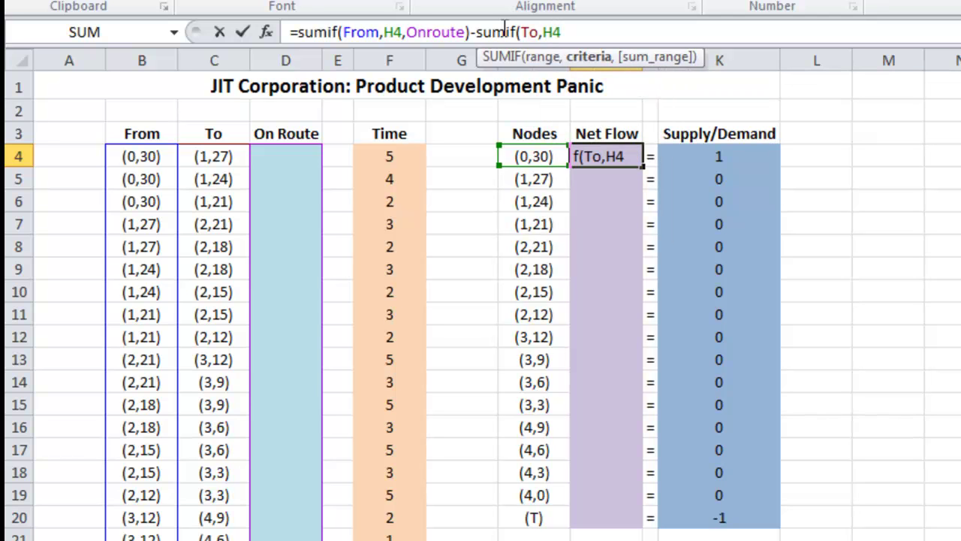
pyautogui.write(',On')
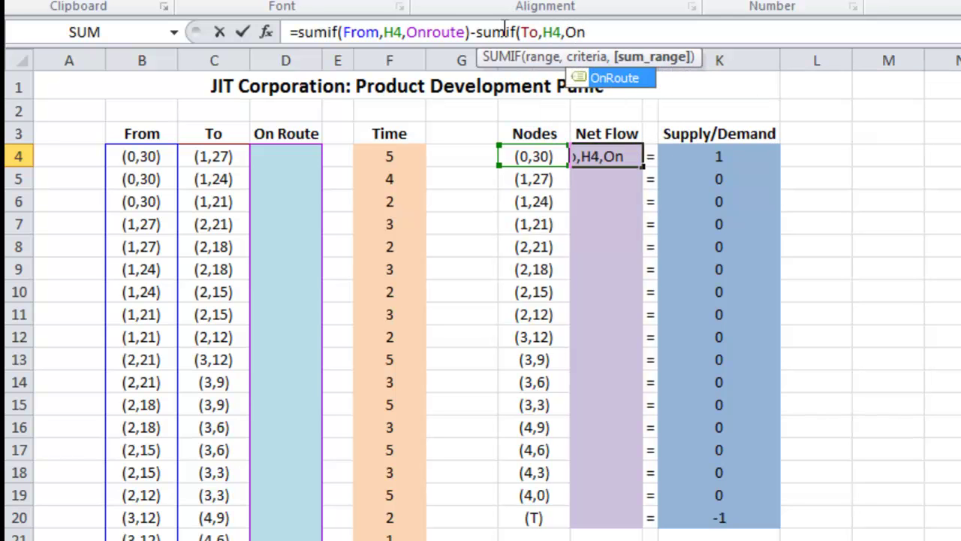
pyautogui.write('Route)')
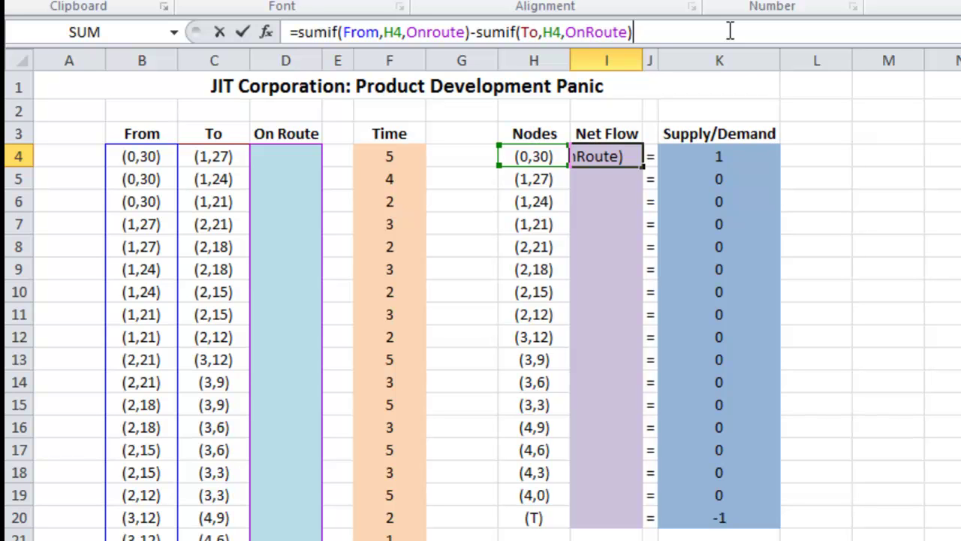
pyautogui.press('Return')
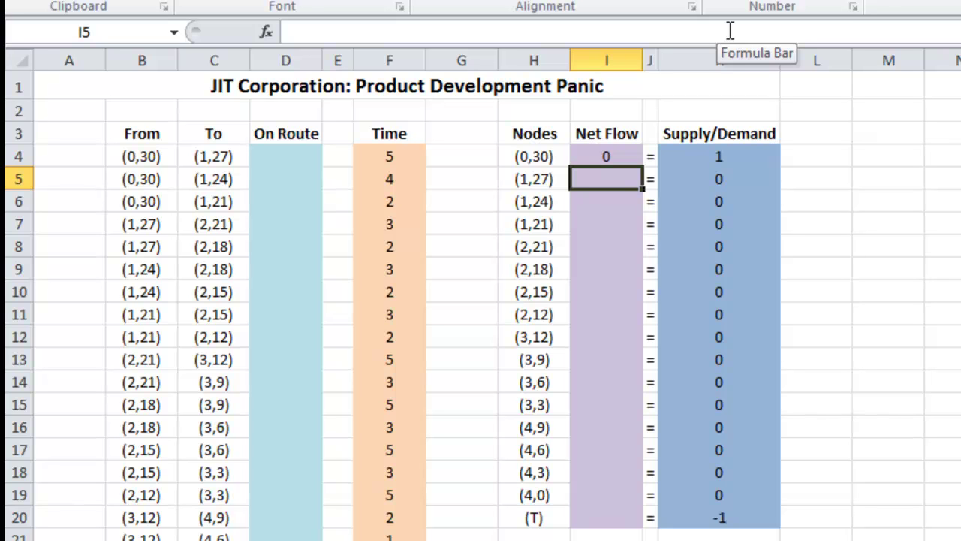
# Step: Fill the Net Flow formula from I4 down through I20 for all remaining nodes
pyautogui.click(605, 155)
pyautogui.moveTo(643, 166); pyautogui.dragTo(639, 520)
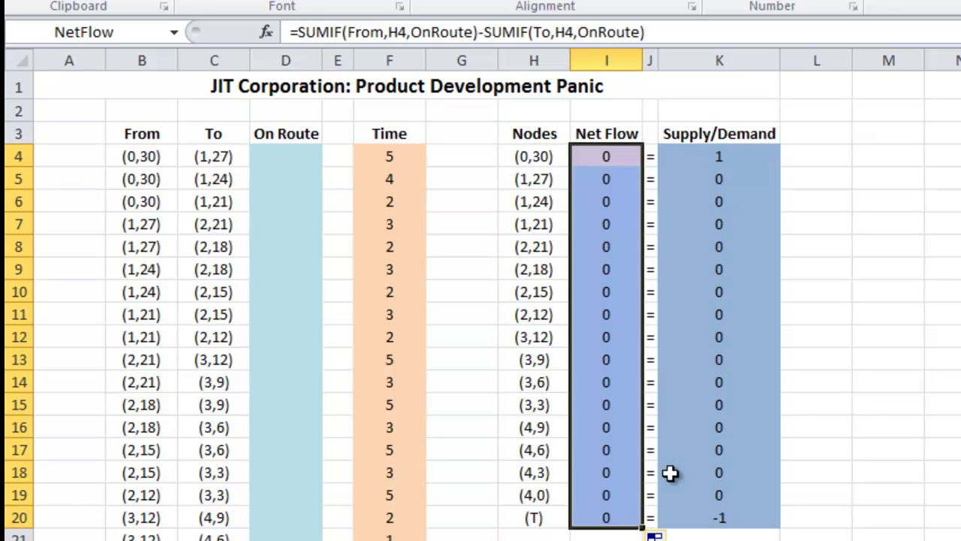
pyautogui.click(600, 249)
pyautogui.click(621, 321)
pyautogui.click(626, 359)
pyautogui.click(623, 400)
pyautogui.click(620, 427)
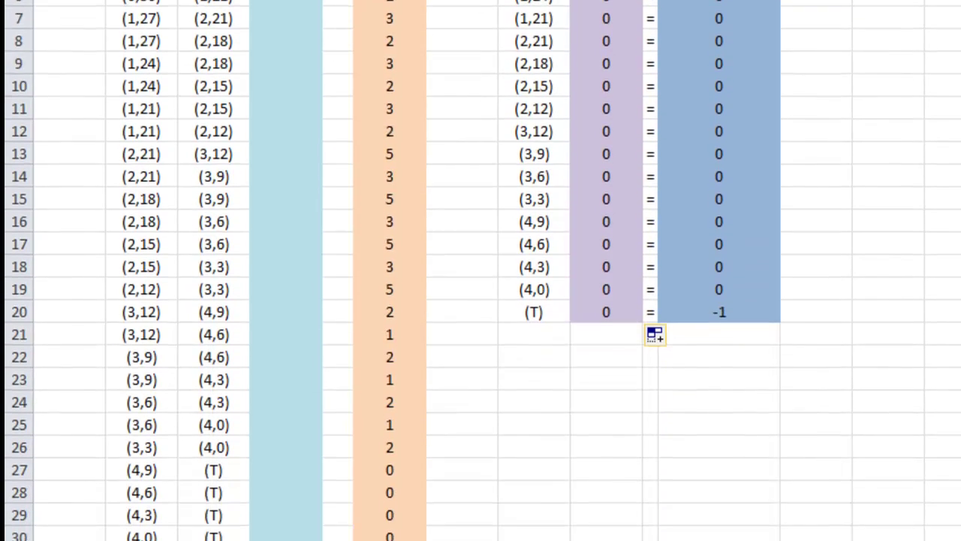
# Step: Enter the formula =sumproduct(Onroute,Time) in the Total Time cell D32
pyautogui.click(311, 491)
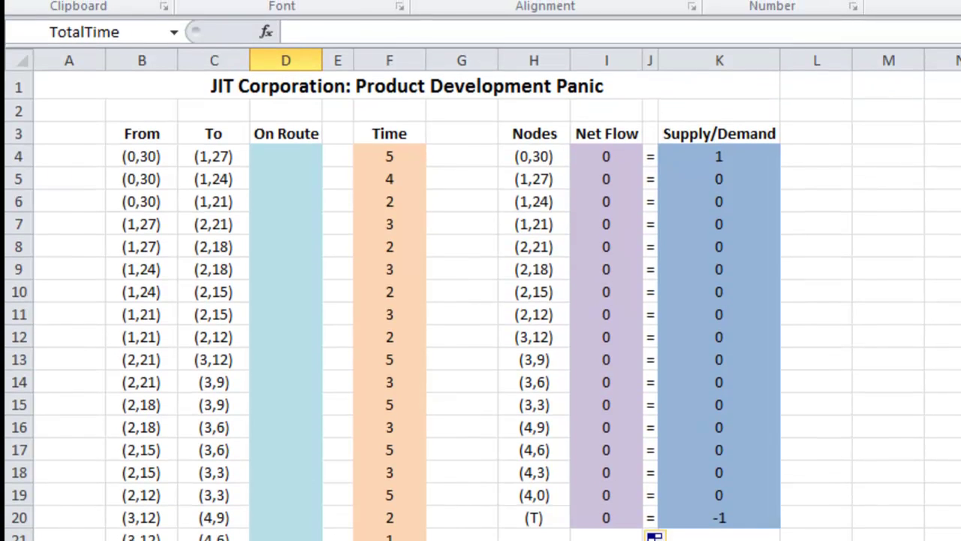
pyautogui.write('=su')
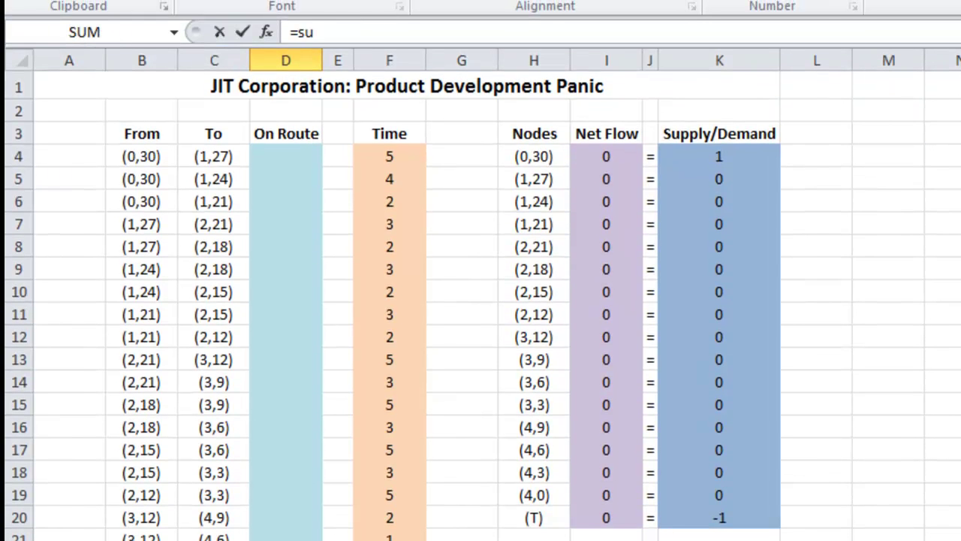
pyautogui.write('mproduct(')
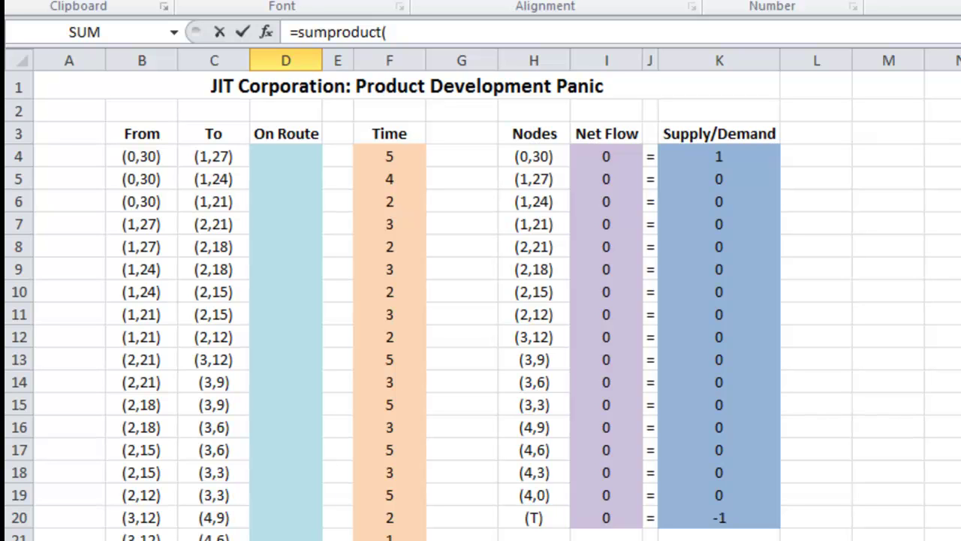
pyautogui.write('Onroute,Time)')
pyautogui.press('Return')
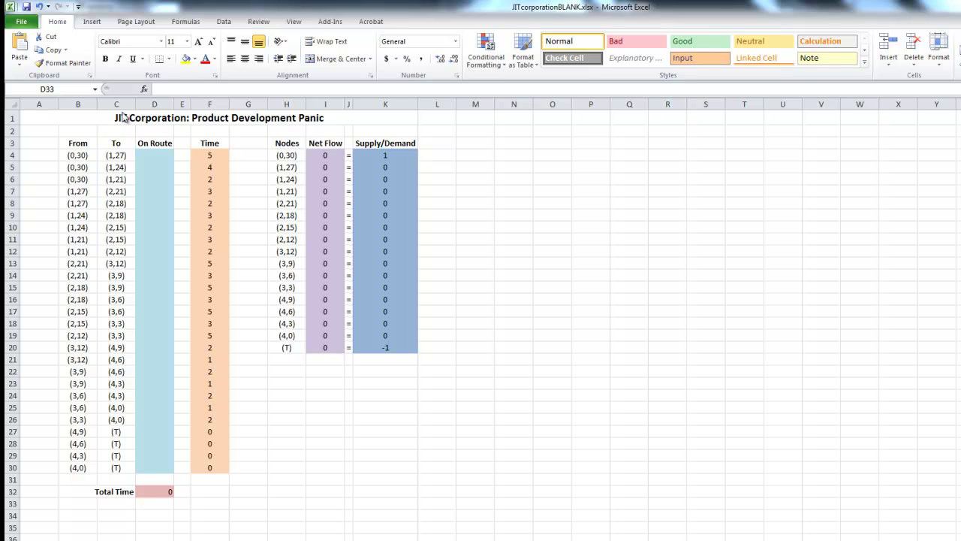
# Step: Start Solver with the objective TotalTime set to Min and OnRoute as the changing variable cells
pyautogui.click(346, 15)
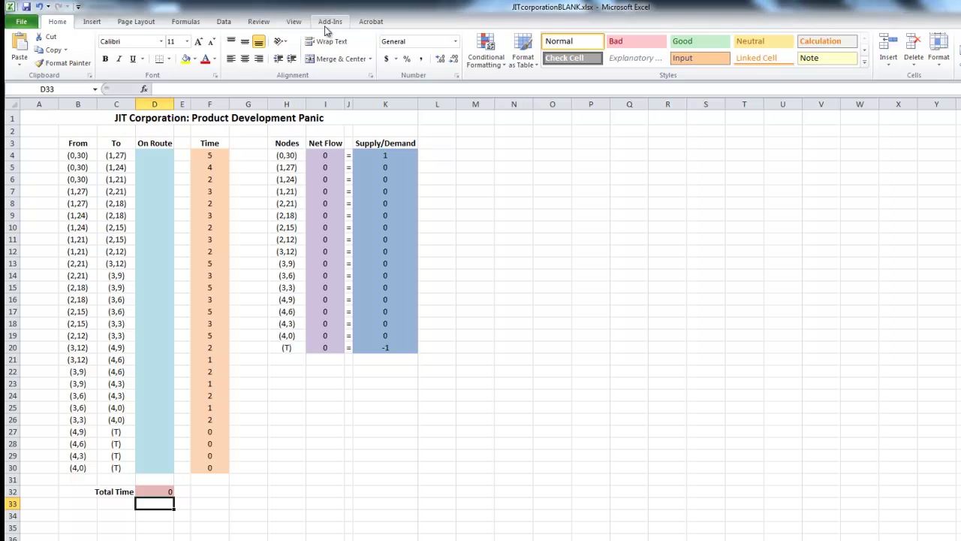
pyautogui.click(224, 24)
pyautogui.click(722, 53)
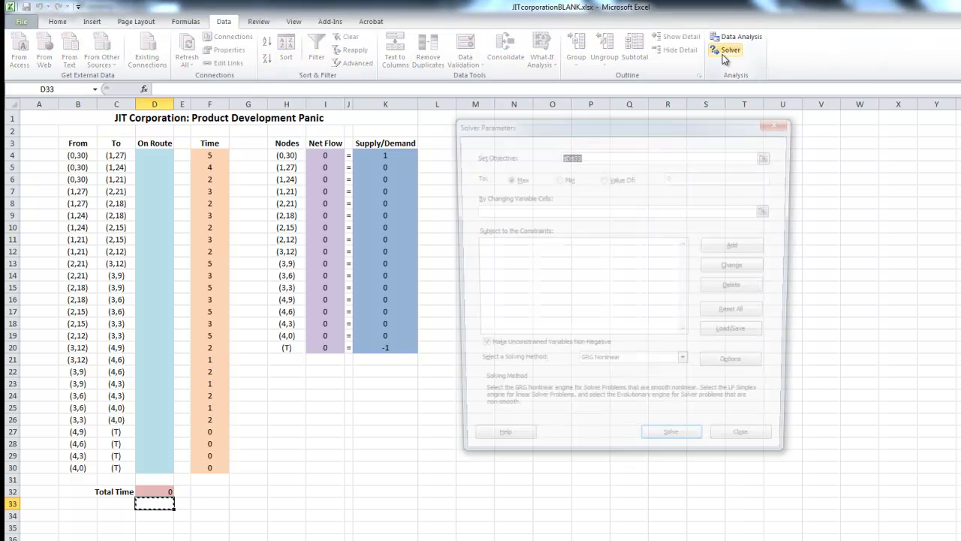
pyautogui.moveTo(635, 125); pyautogui.dragTo(618, 123)
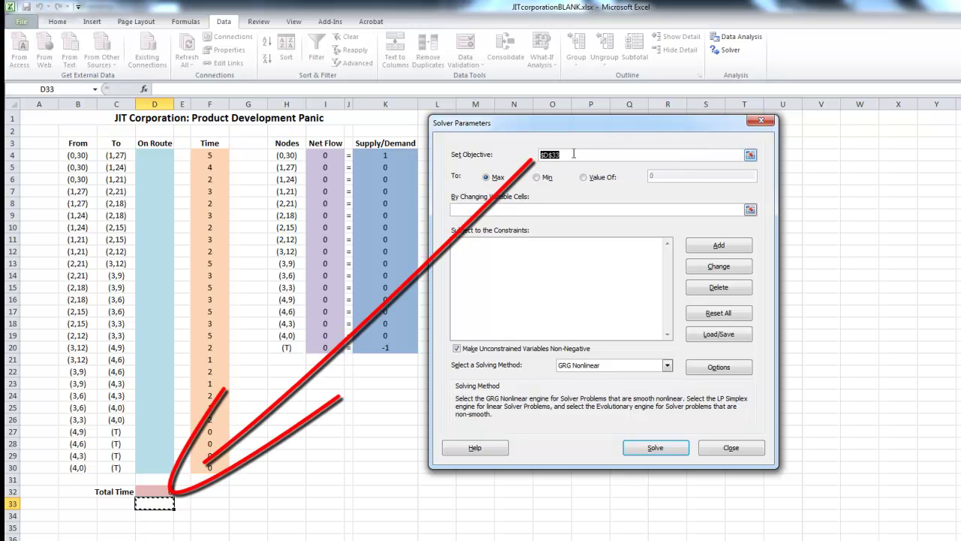
pyautogui.write('TotalTime')
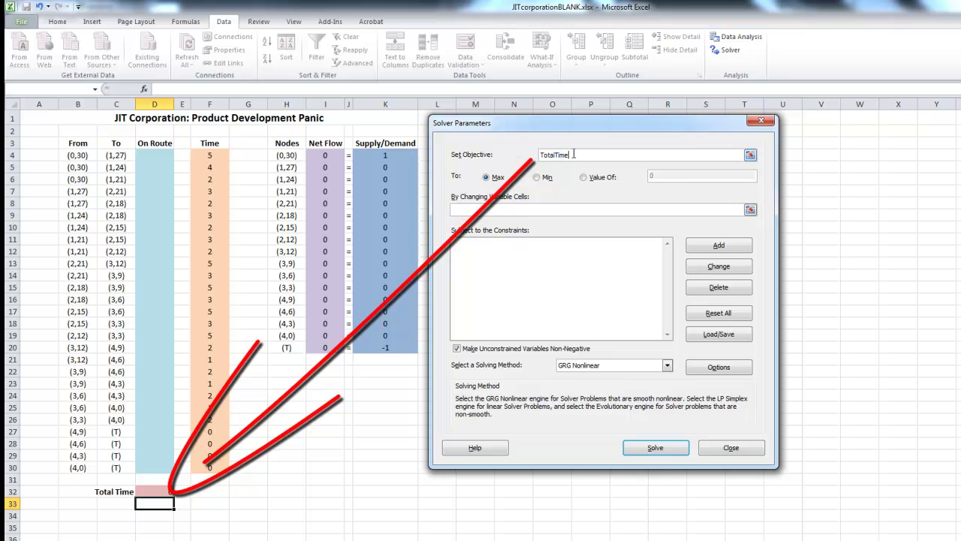
pyautogui.click(538, 177)
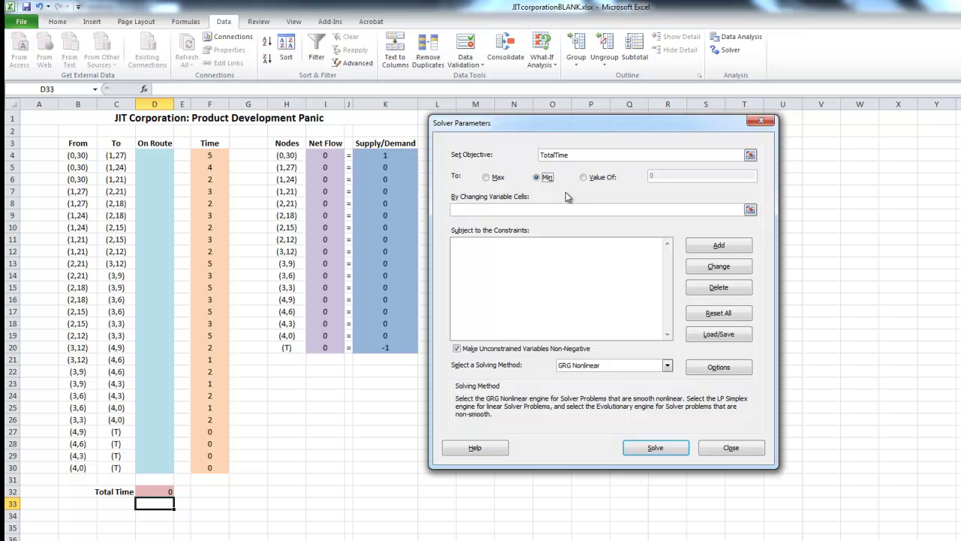
pyautogui.click(523, 211)
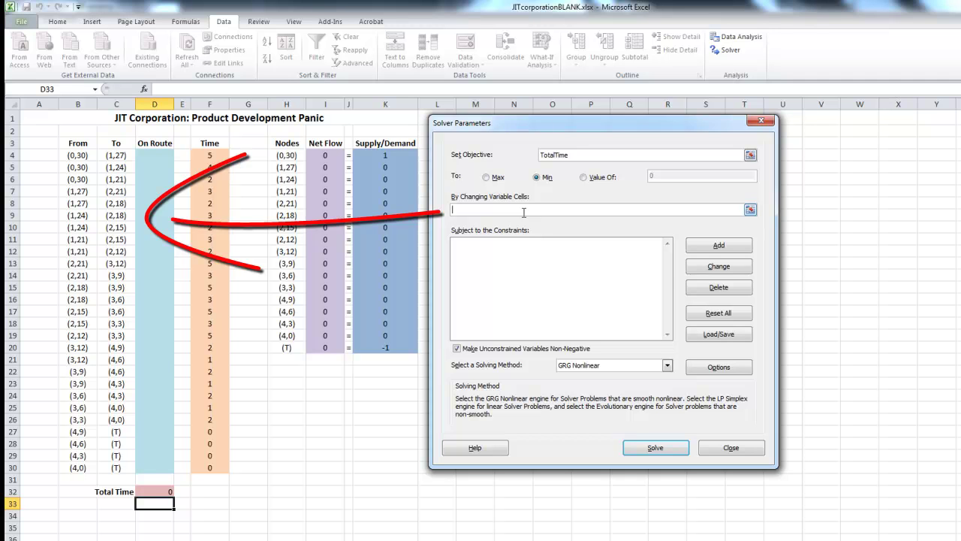
pyautogui.write('OnRoute')
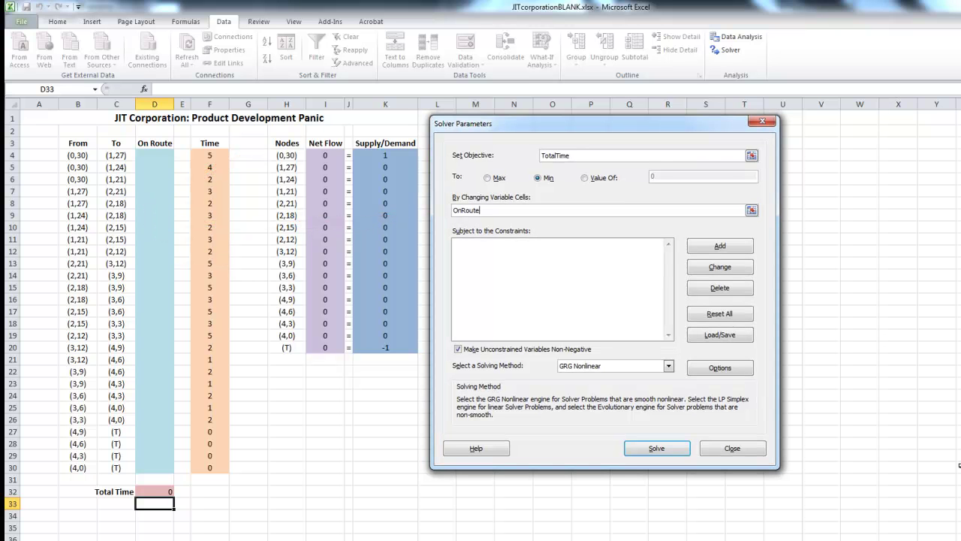
# Step: Add the Solver constraint NetFlow = SupplyDemand
pyautogui.click(719, 246)
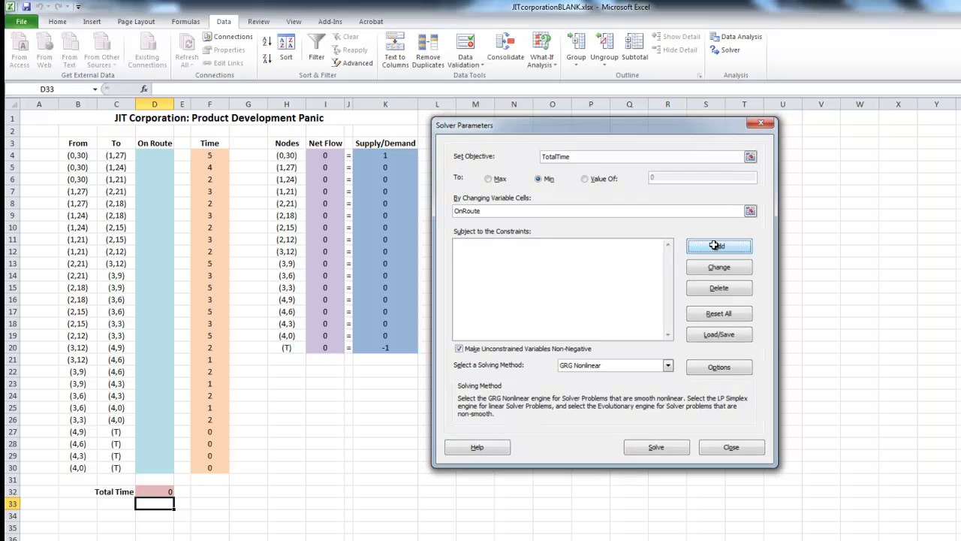
pyautogui.moveTo(647, 254); pyautogui.dragTo(406, 363)
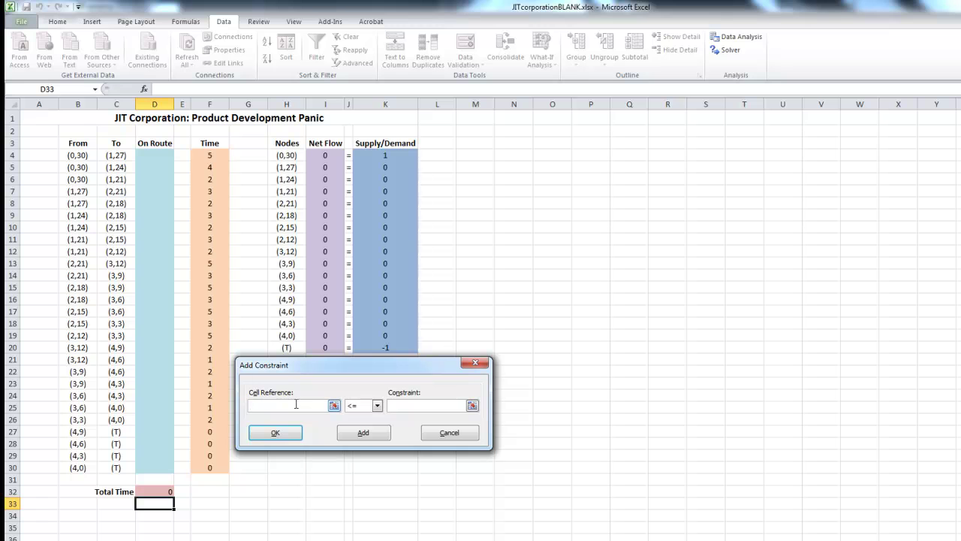
pyautogui.write('NetFlow')
pyautogui.click(377, 405)
pyautogui.click(369, 422)
pyautogui.click(401, 404)
pyautogui.write('SupplyDemand')
pyautogui.click(277, 434)
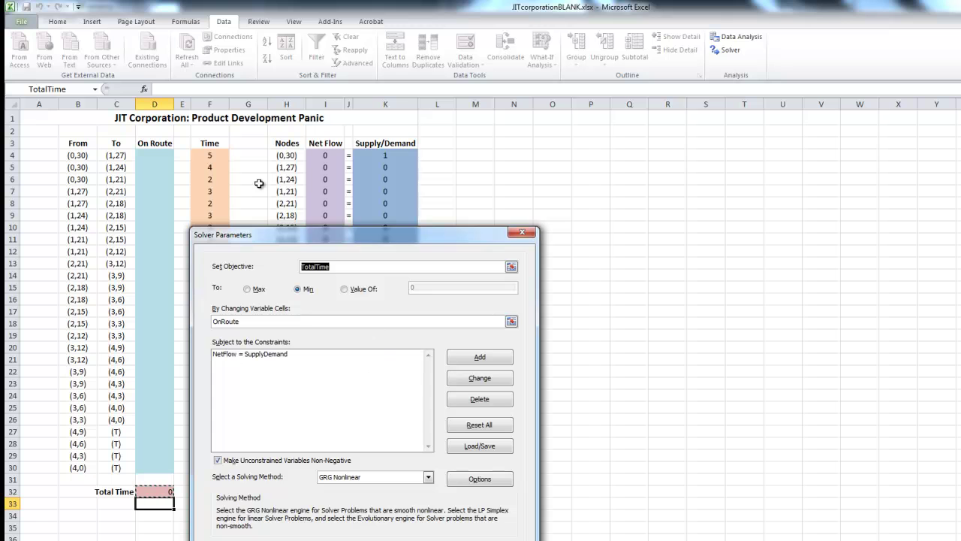
# Step: Set the solving method to Simplex LP, solve the model and keep the Solver solution
pyautogui.moveTo(544, 176); pyautogui.dragTo(488, 128)
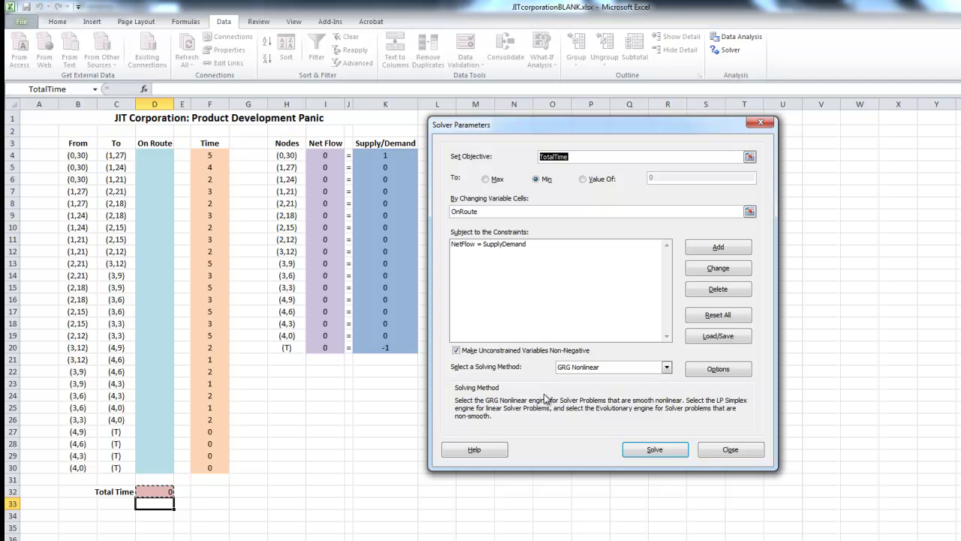
pyautogui.click(565, 368)
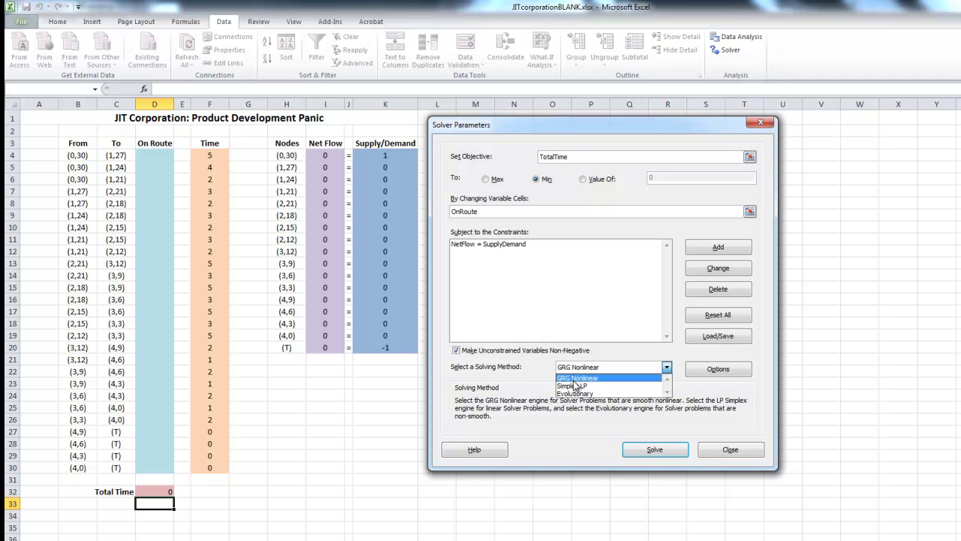
pyautogui.click(576, 385)
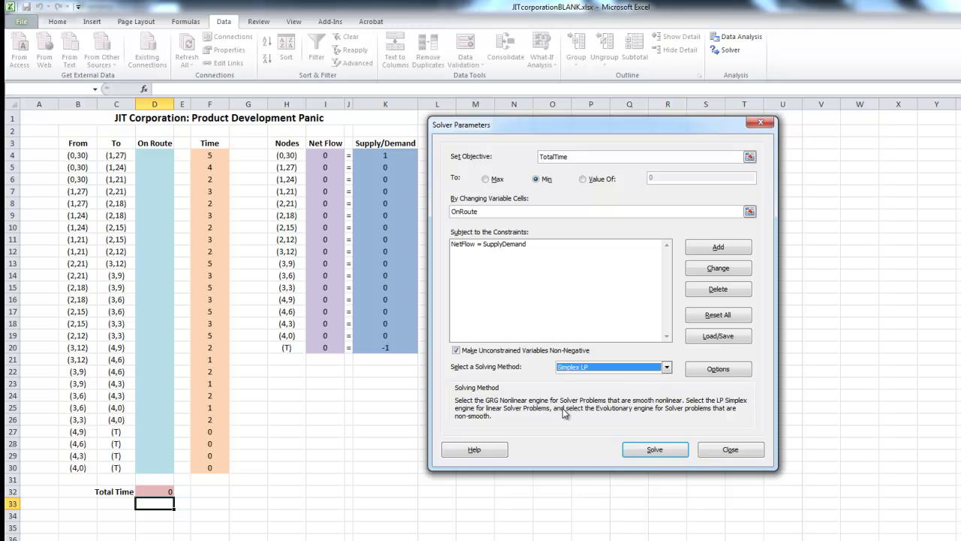
pyautogui.click(666, 452)
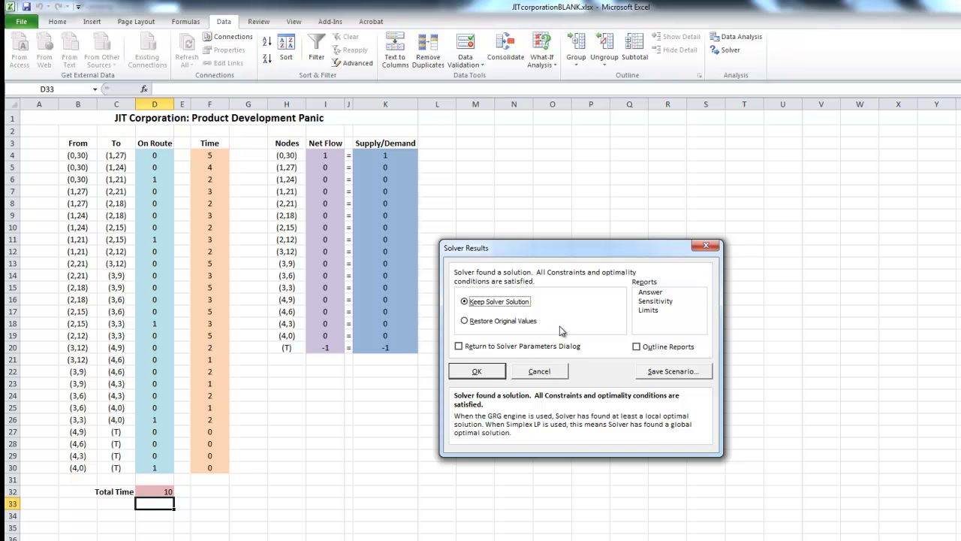
pyautogui.click(476, 372)
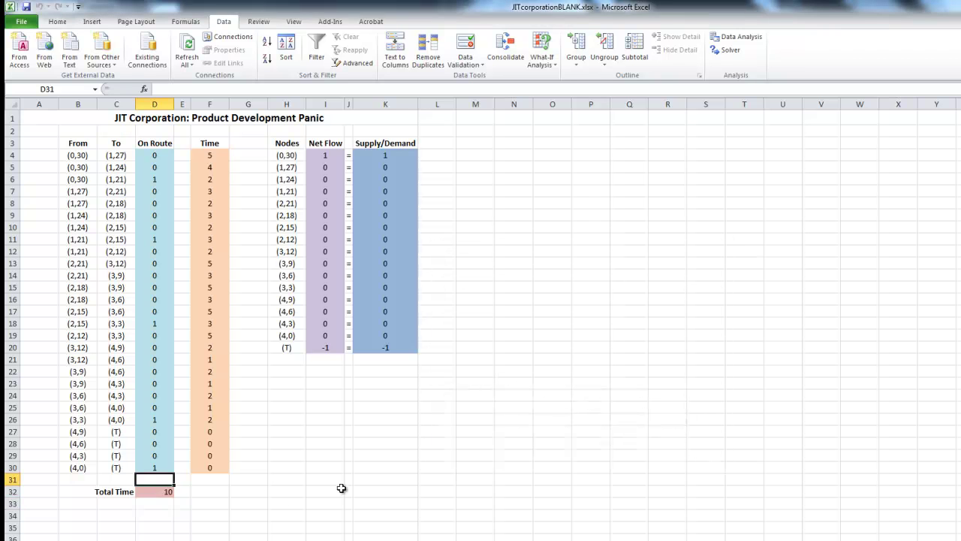
# Step: Examine the total time and trace the chosen route arc by arc through rows 6, 11, 18, 26 and 30
pyautogui.click(162, 491)
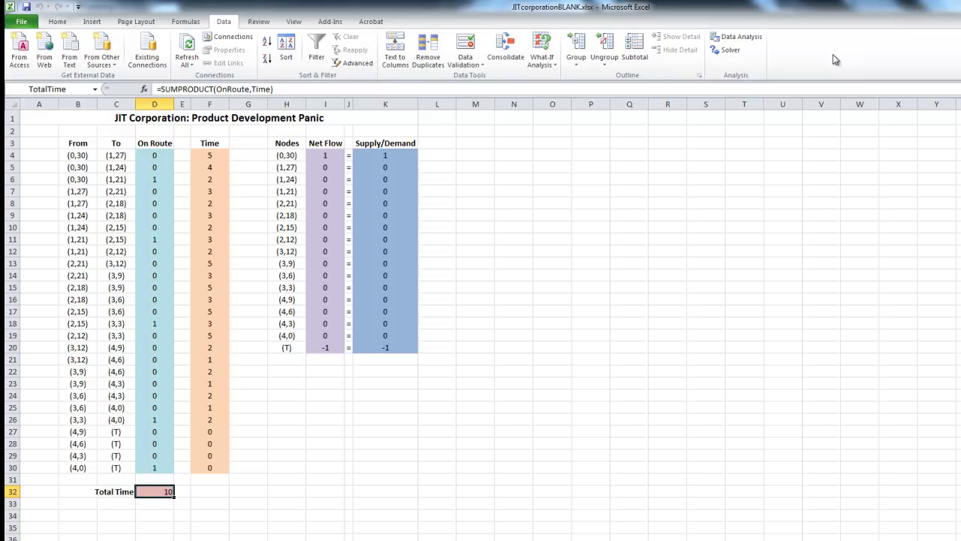
pyautogui.moveTo(184, 488)
pyautogui.mouseDown()
pyautogui.moveTo(185, 150)
pyautogui.moveTo(129, 467)
pyautogui.moveTo(180, 486)
pyautogui.mouseUp()
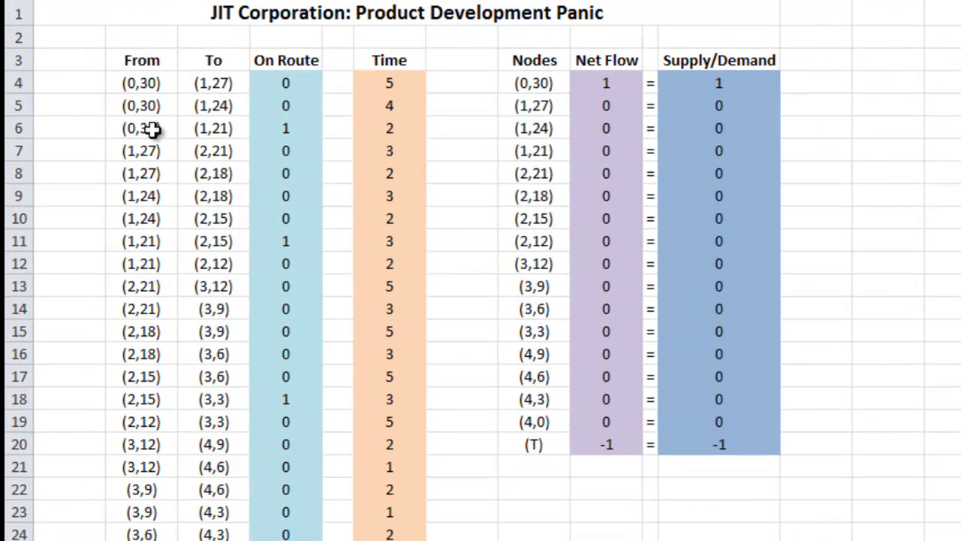
pyautogui.moveTo(143, 130); pyautogui.dragTo(383, 122)
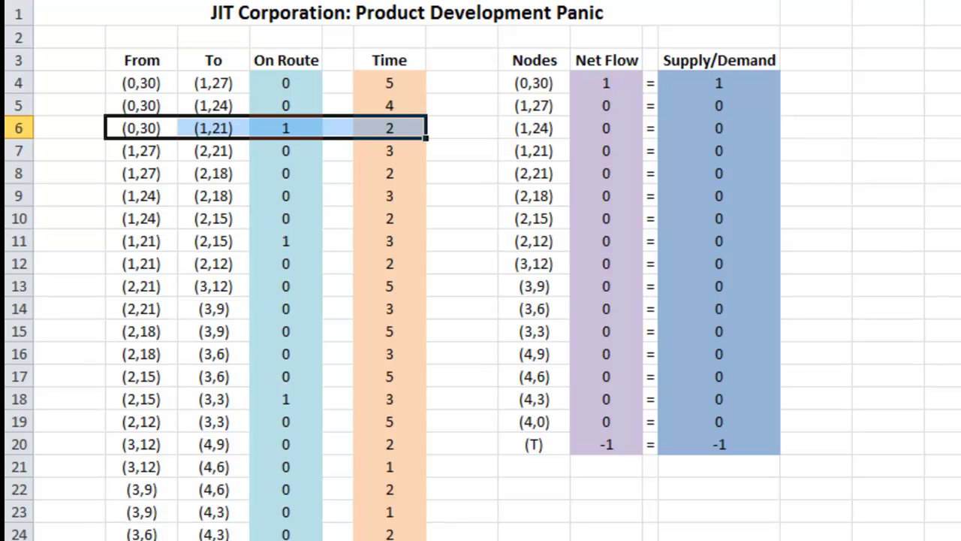
pyautogui.click(150, 247)
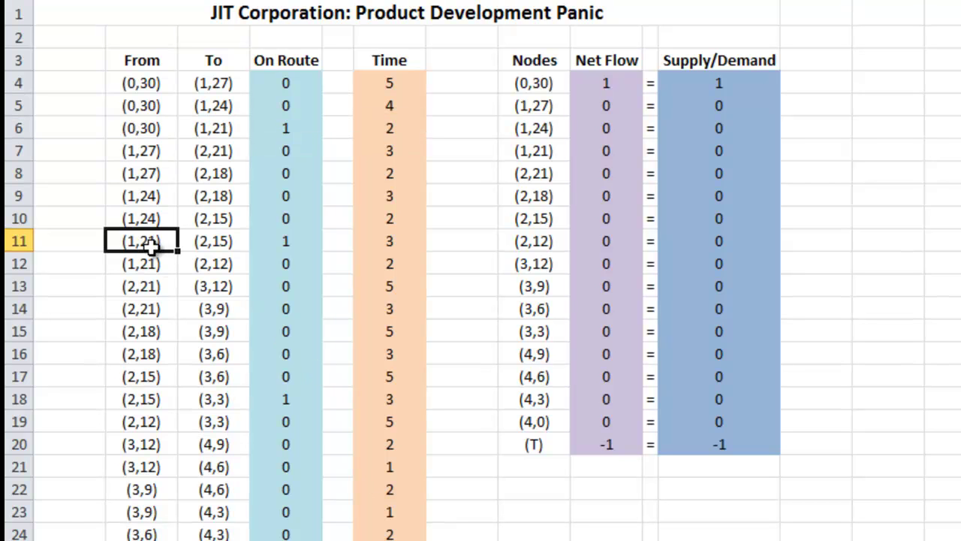
pyautogui.moveTo(138, 241); pyautogui.dragTo(376, 240)
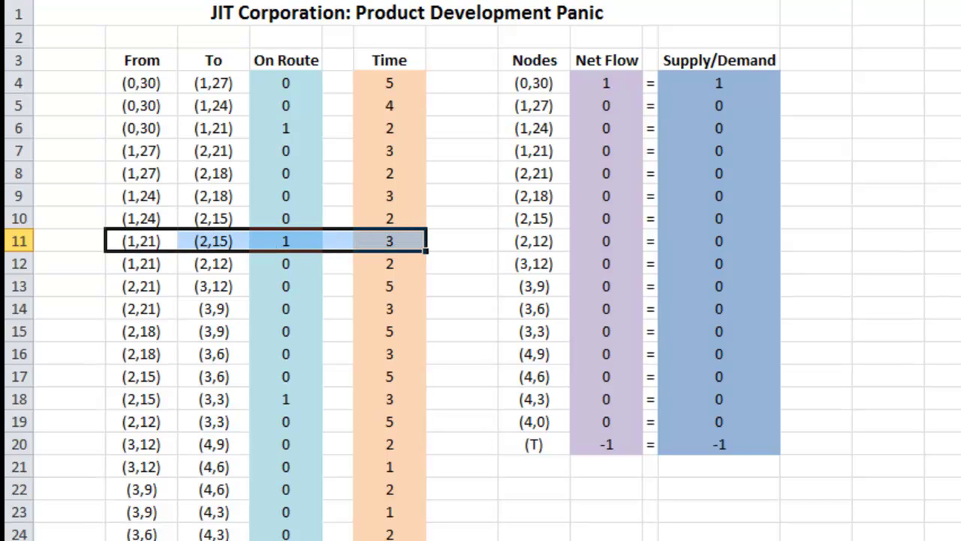
pyautogui.moveTo(142, 398); pyautogui.dragTo(368, 396)
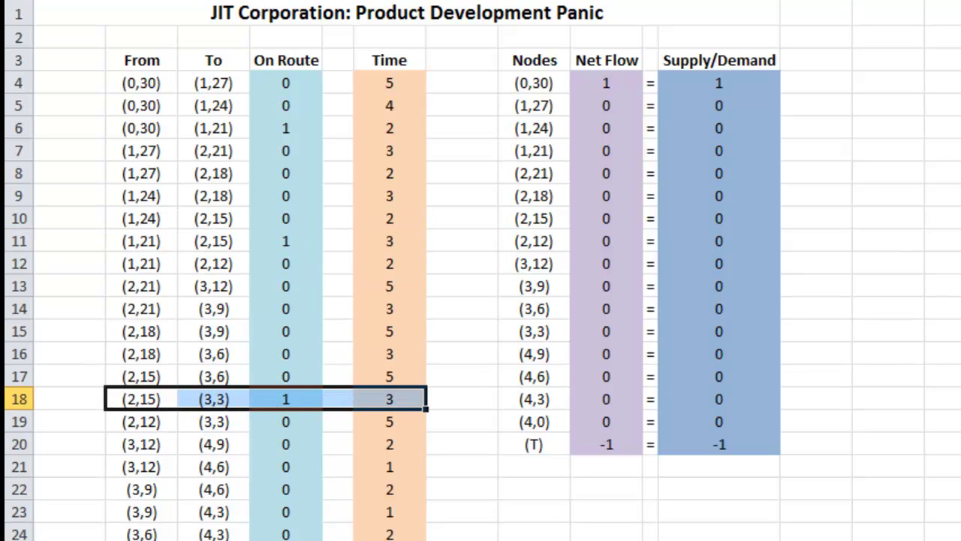
pyautogui.scroll(-4, 684, 375)
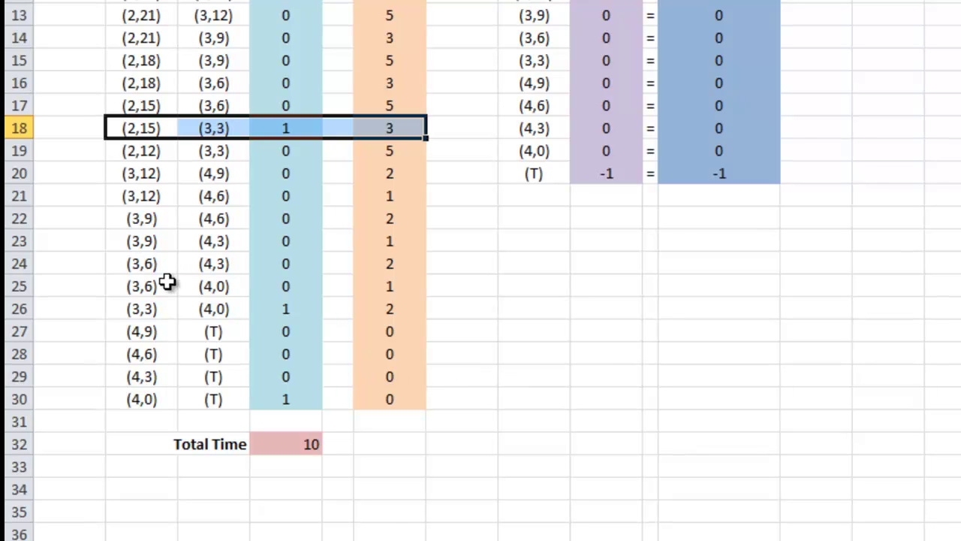
pyautogui.moveTo(142, 308); pyautogui.dragTo(386, 309)
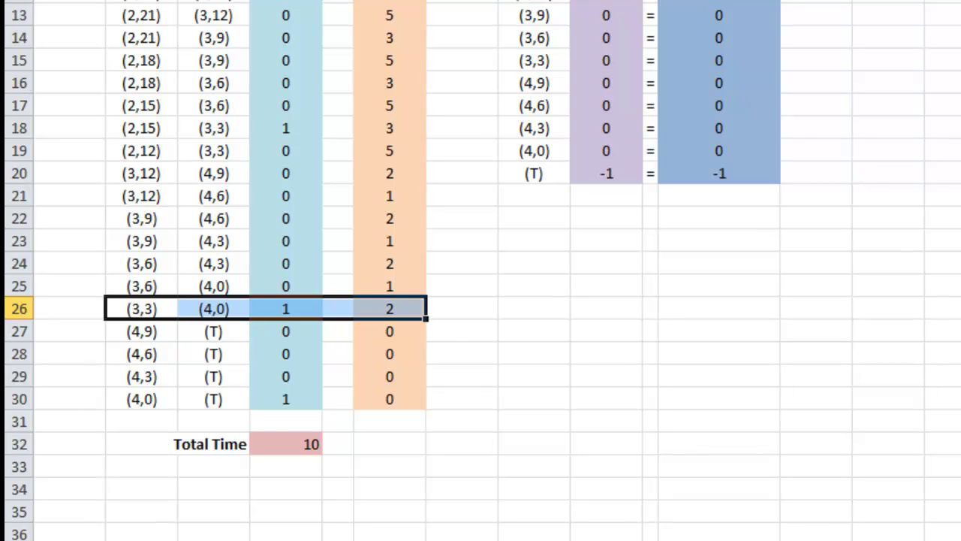
pyautogui.moveTo(138, 398); pyautogui.dragTo(378, 394)
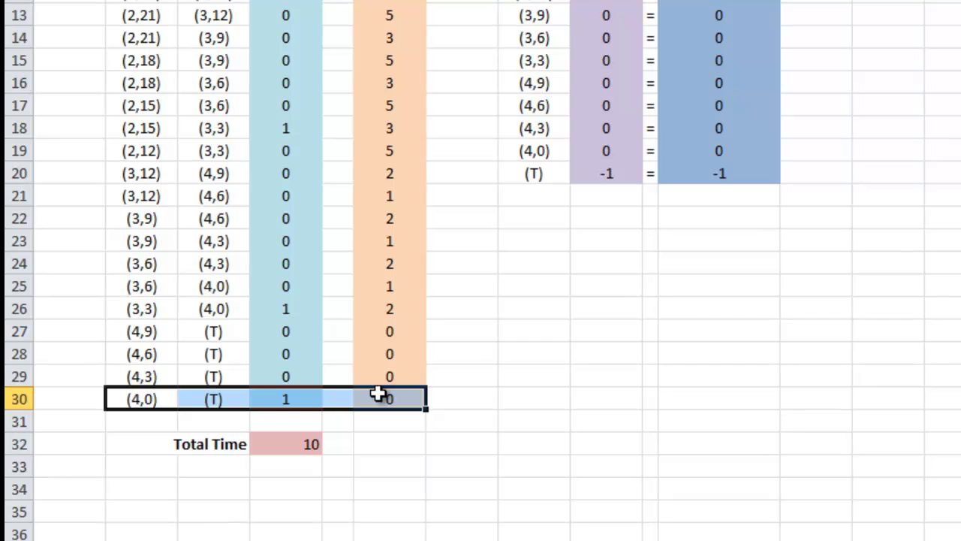
# Step: Review the times of the selected arcs in rows 6, 11, 18 and 26 against the Total Time cell D32
pyautogui.scroll(4, 377, 395)
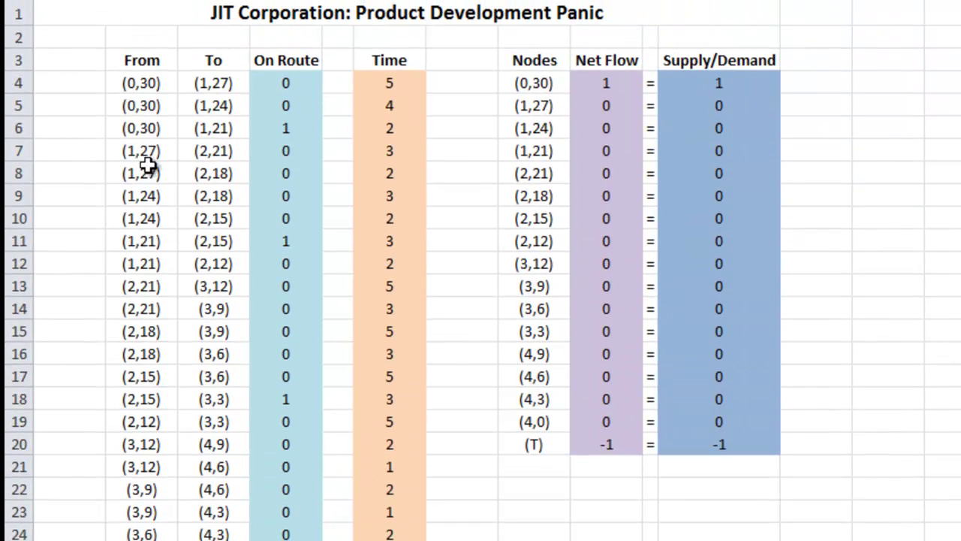
pyautogui.click(142, 130)
pyautogui.moveTo(143, 130); pyautogui.dragTo(373, 130)
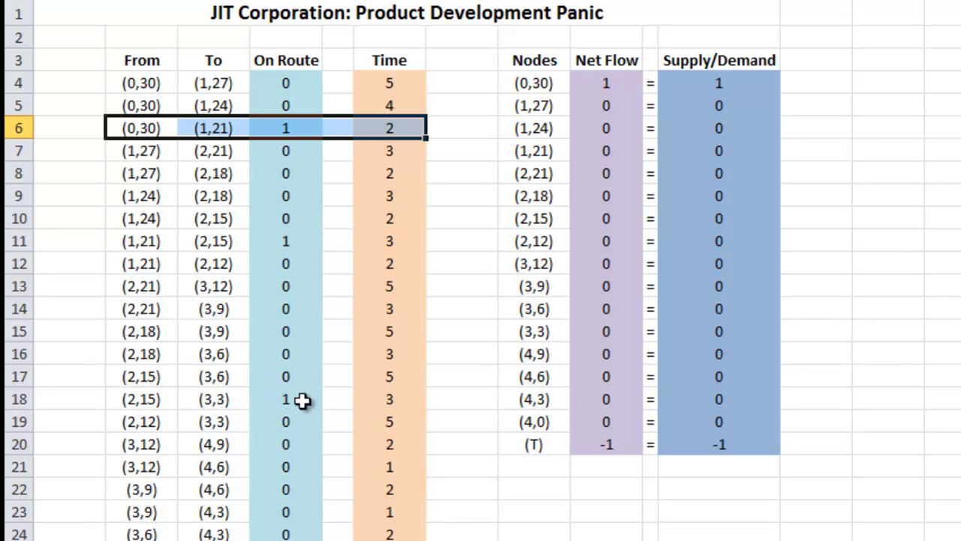
pyautogui.moveTo(143, 244); pyautogui.dragTo(378, 242)
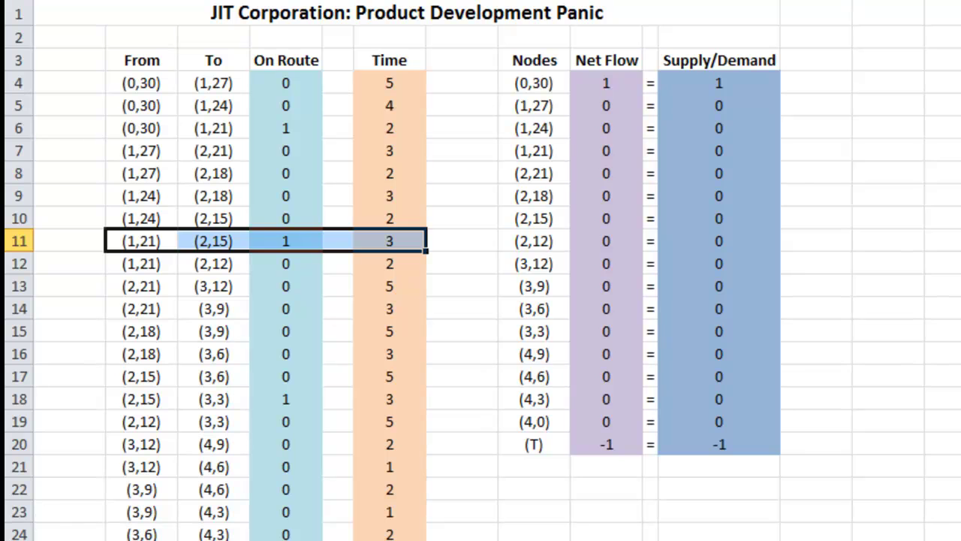
pyautogui.moveTo(144, 400); pyautogui.dragTo(380, 399)
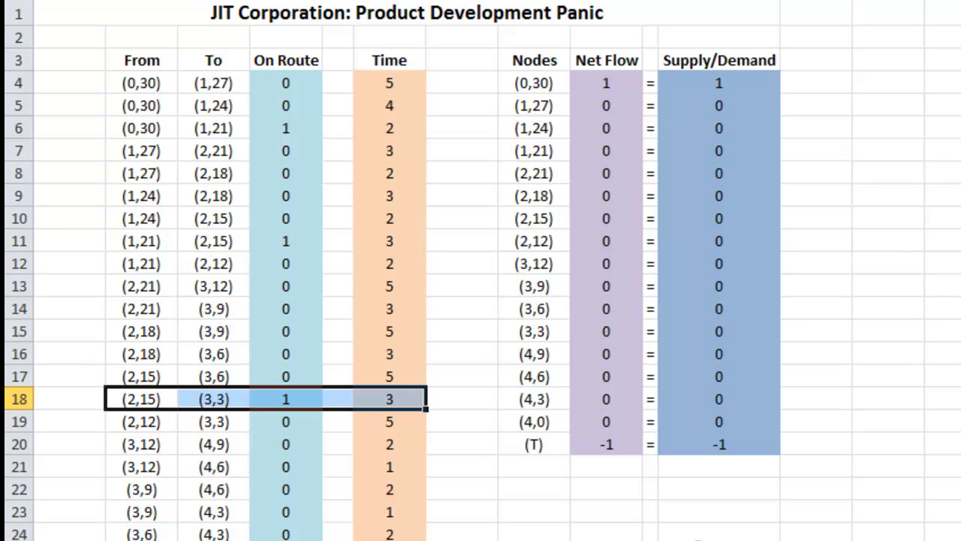
pyautogui.scroll(-4, 697, 508)
pyautogui.moveTo(157, 317); pyautogui.dragTo(375, 300)
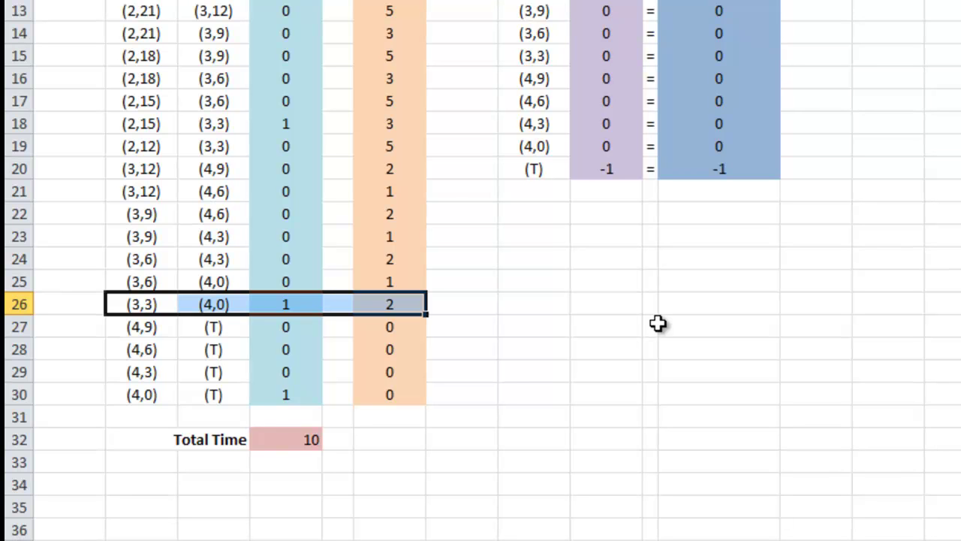
pyautogui.click(286, 440)
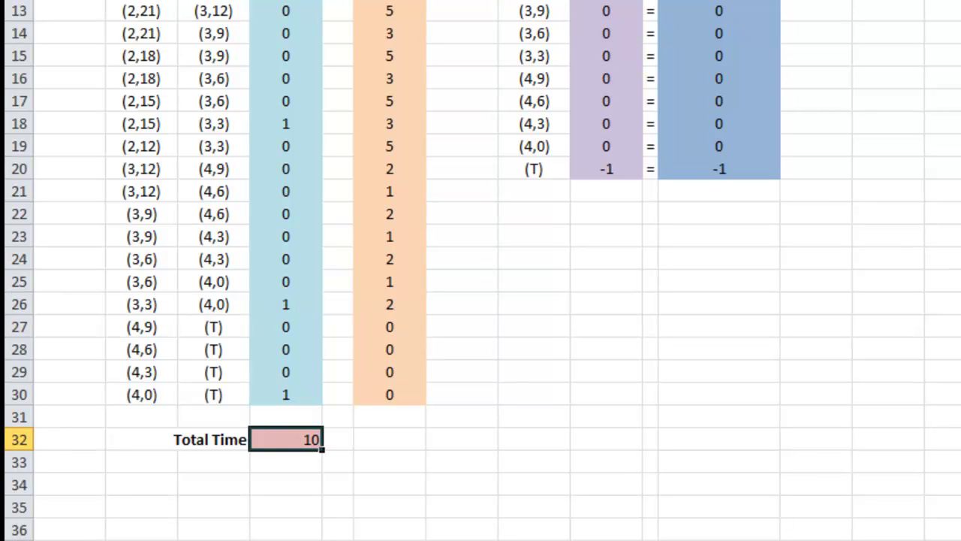